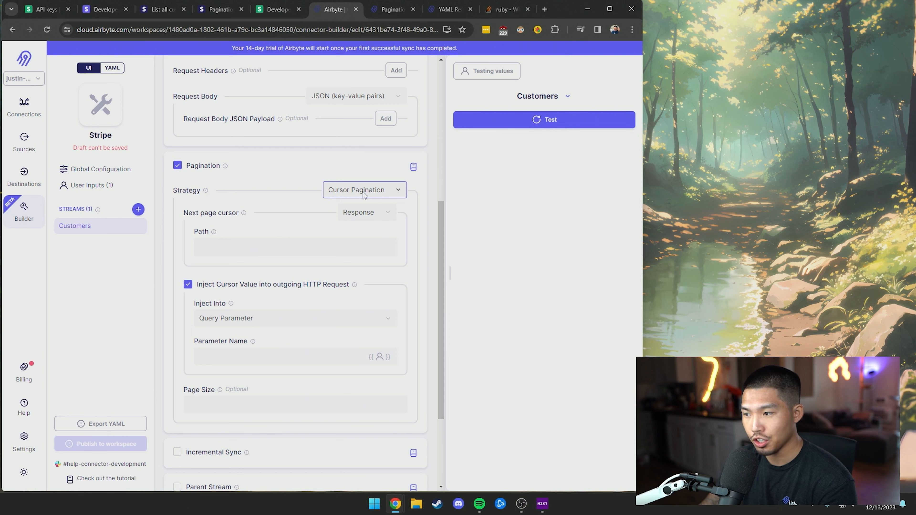
# Switch the next-page cursor to a Custom value, then scroll back up the stream settings
pyautogui.click(370, 214)
pyautogui.click(369, 270)
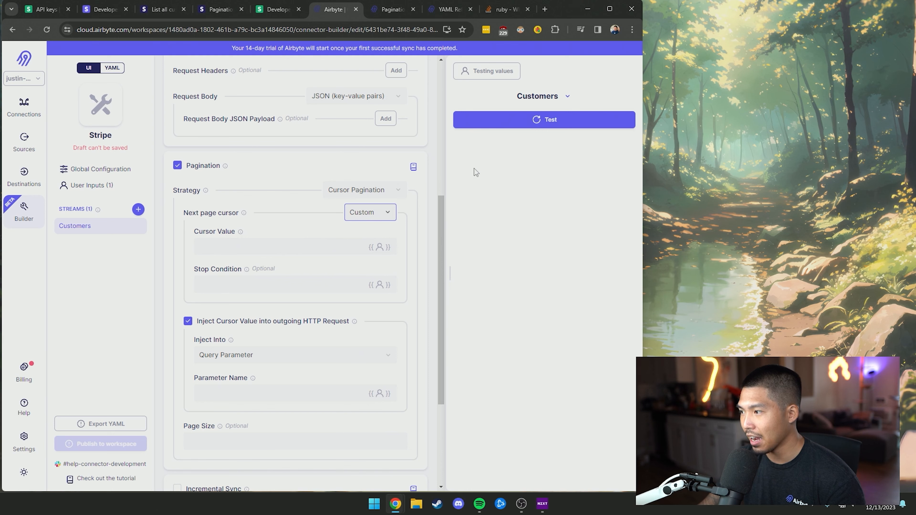
pyautogui.click(539, 124)
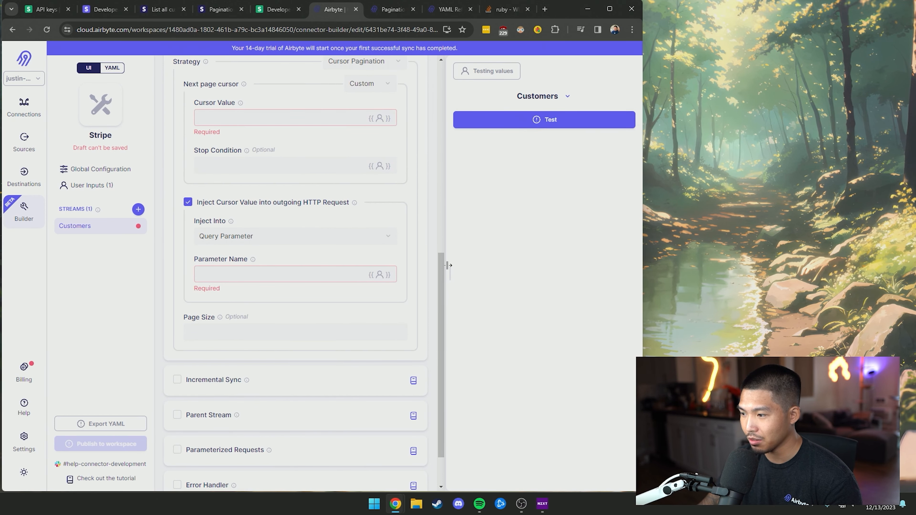
pyautogui.moveTo(444, 269); pyautogui.dragTo(447, 244)
pyautogui.scroll(1, 368, 204)
# Turn pagination off, test the Customers stream, and highlight has_more false at the records' end
pyautogui.click(177, 133)
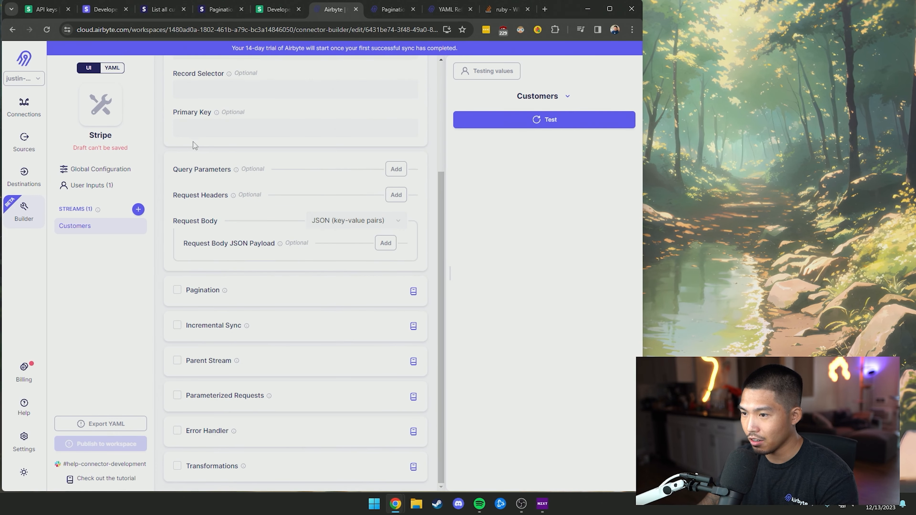
pyautogui.click(578, 124)
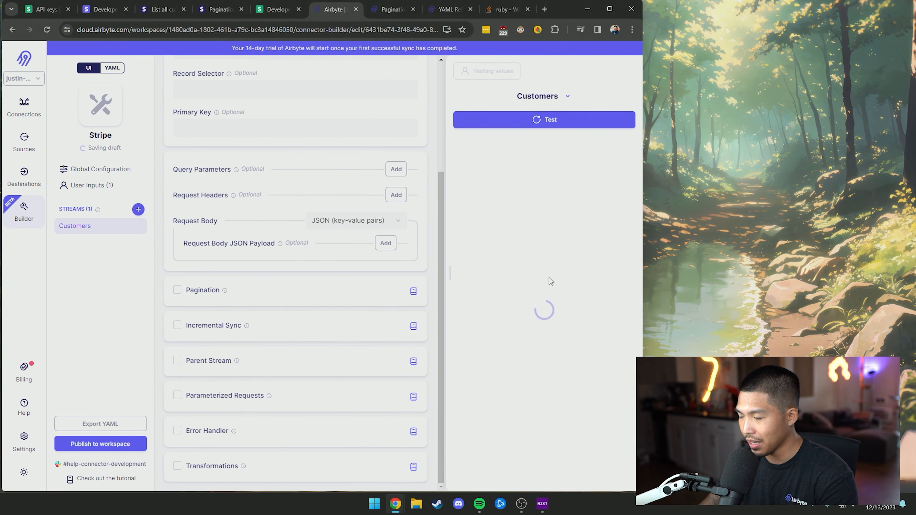
pyautogui.scroll(2, 556, 278)
pyautogui.moveTo(631, 207); pyautogui.dragTo(614, 426)
pyautogui.moveTo(467, 451); pyautogui.dragTo(500, 452)
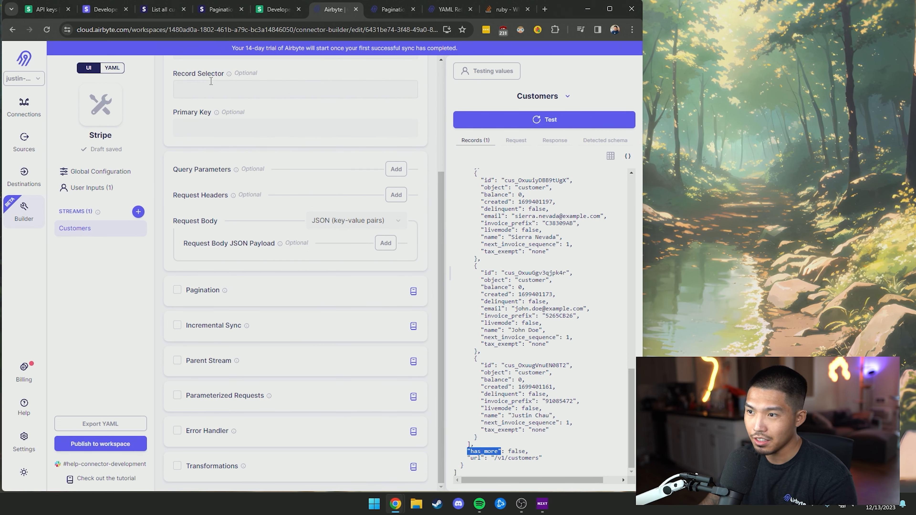
# Look through the Airbyte pagination and Stripe List customers docs, ending on Stripe's Pagination reference
pyautogui.click(391, 9)
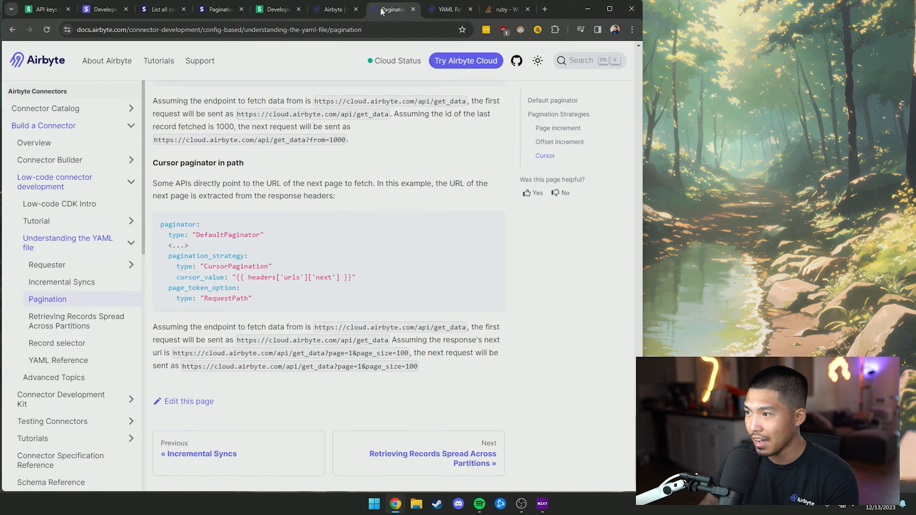
pyautogui.click(155, 10)
pyautogui.click(220, 9)
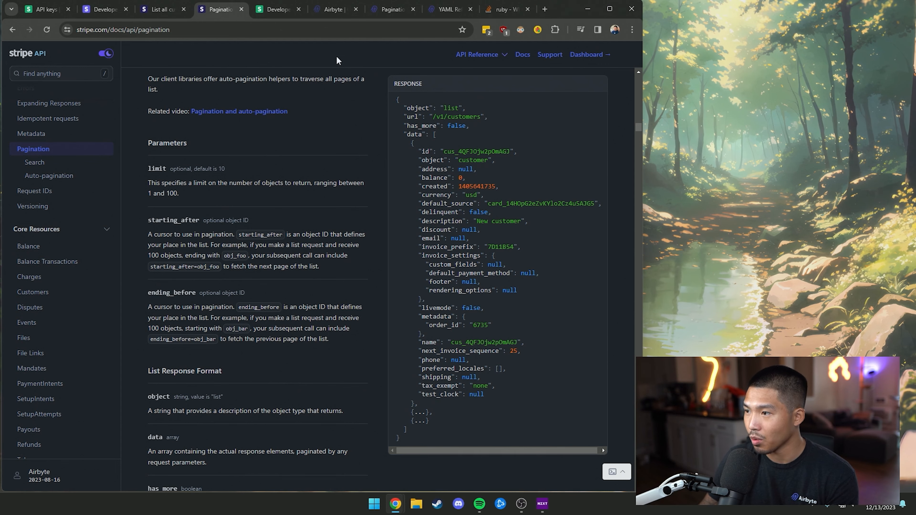
# Back in the builder, re-enable pagination for Customers using the Cursor Pagination strategy
pyautogui.click(334, 11)
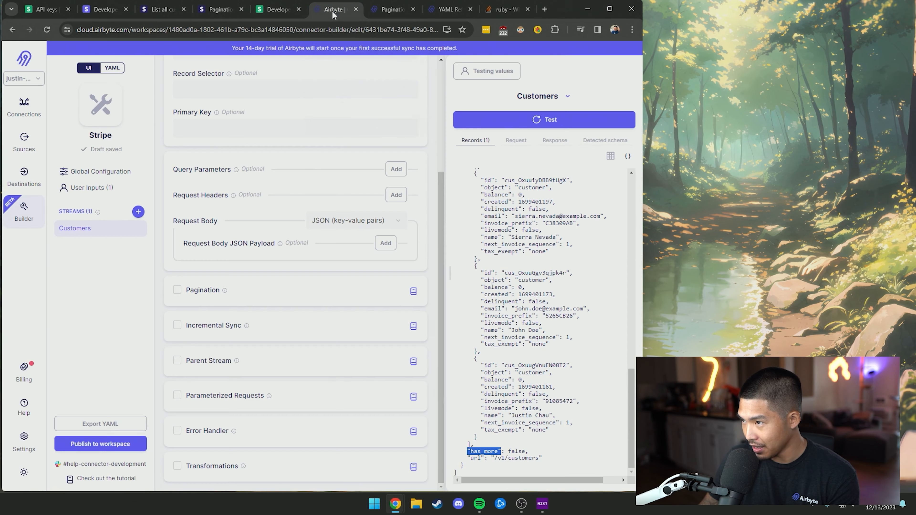
pyautogui.click(177, 290)
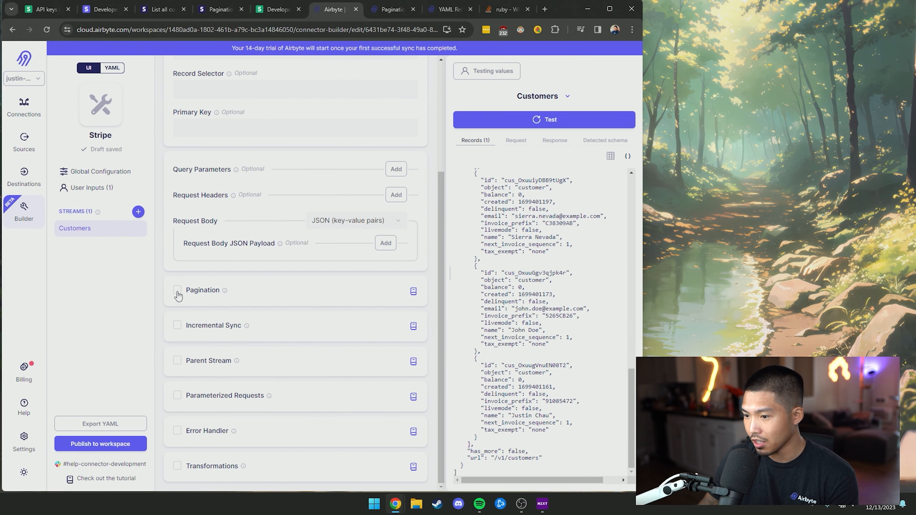
pyautogui.scroll(-4, 271, 246)
pyautogui.click(346, 161)
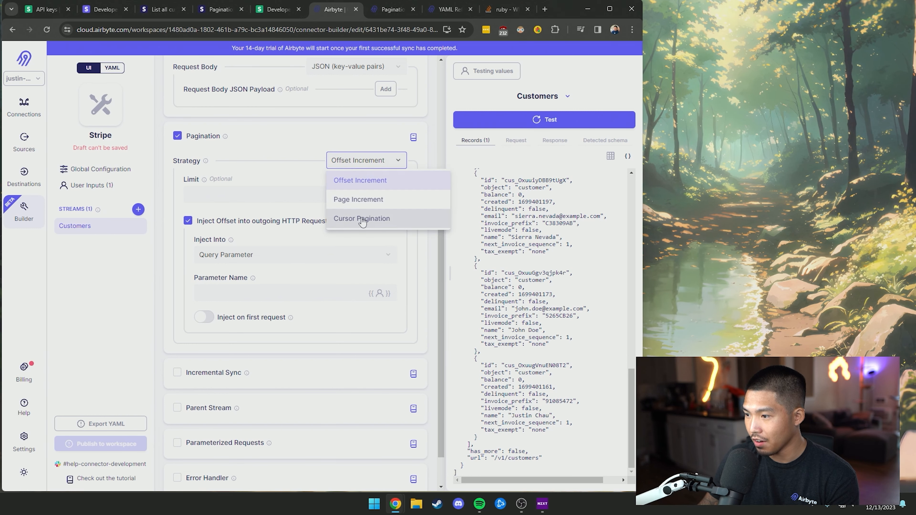
pyautogui.click(362, 218)
# Make the next-page cursor Custom and start entering the value {{ response.data[1]['id'] }}
pyautogui.click(361, 186)
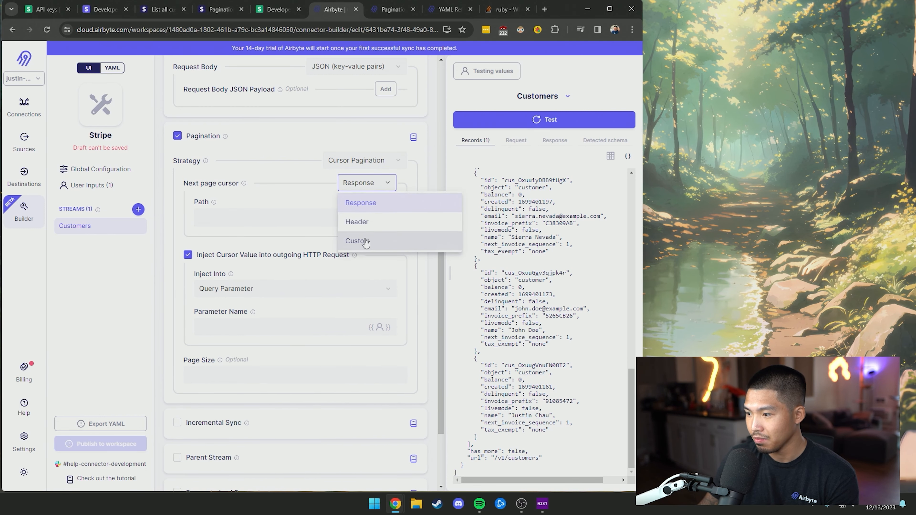
pyautogui.click(357, 239)
pyautogui.moveTo(242, 204)
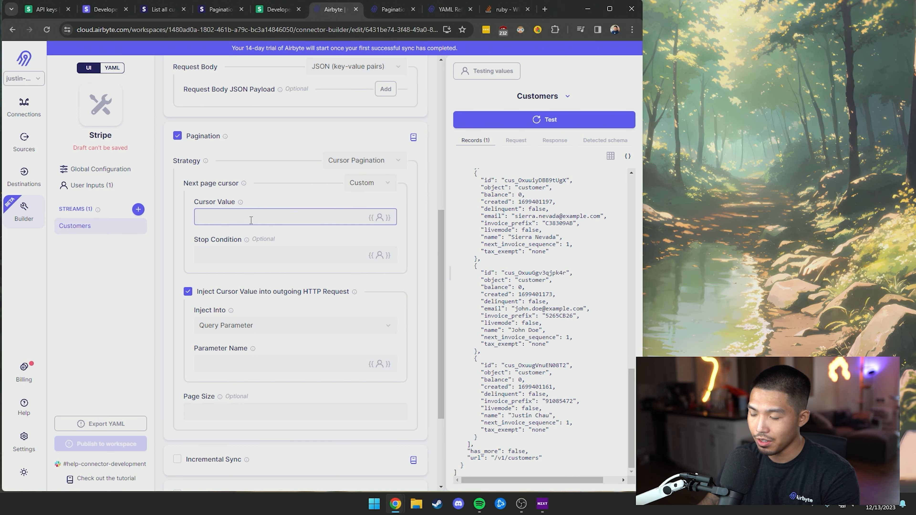
pyautogui.write('{ ')
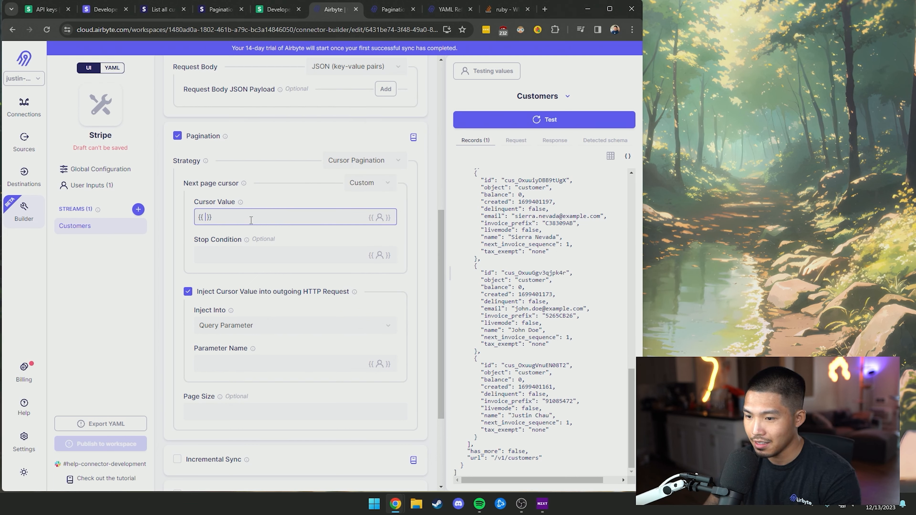
pyautogui.write('response. ')
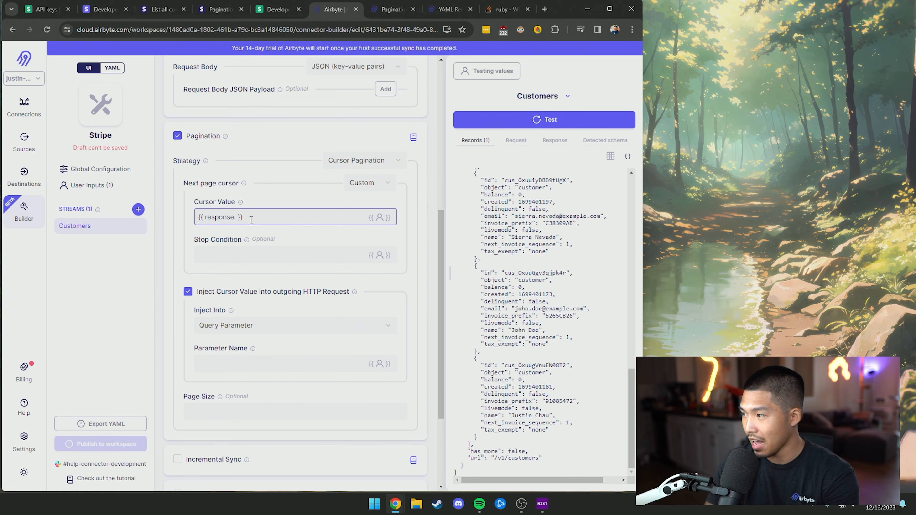
pyautogui.write('data')
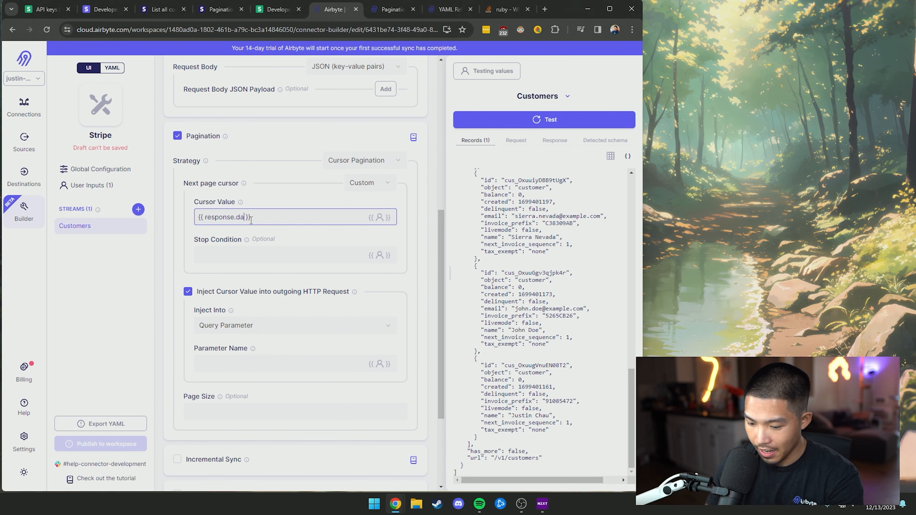
pyautogui.write('[1]')
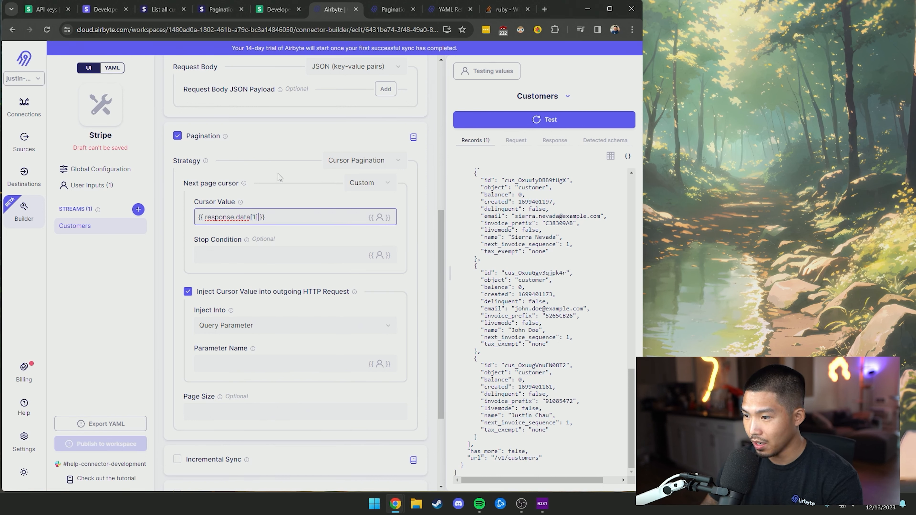
pyautogui.write('[]')
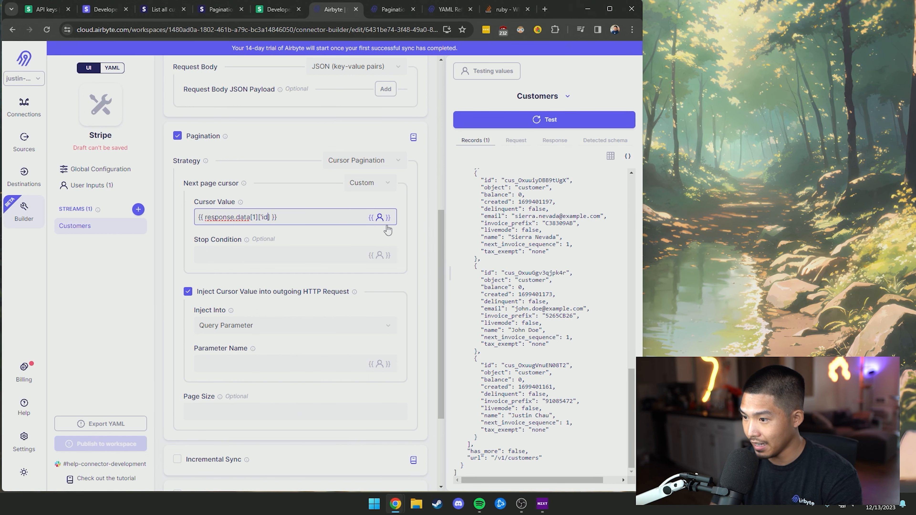
# Finish the cursor value and set the stop condition to {{ response.data.has_more is false }}
pyautogui.click(539, 240)
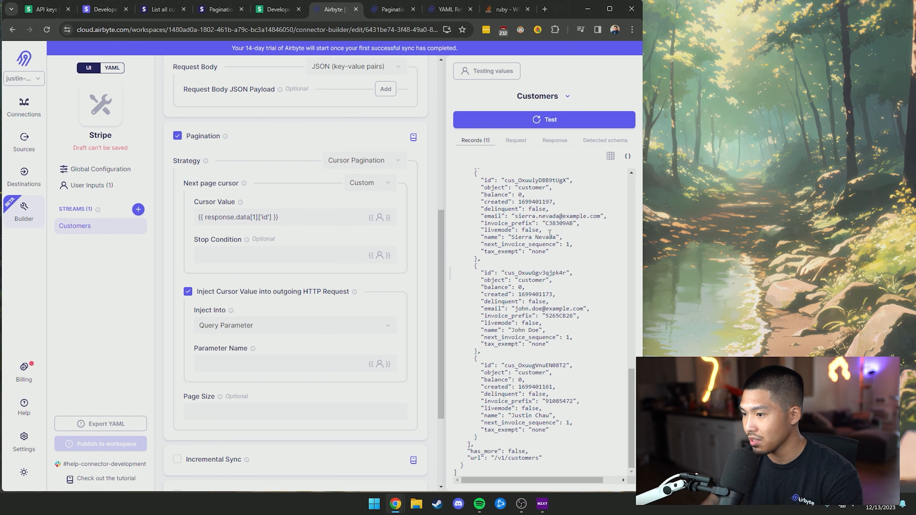
pyautogui.moveTo(481, 274); pyautogui.dragTo(569, 273)
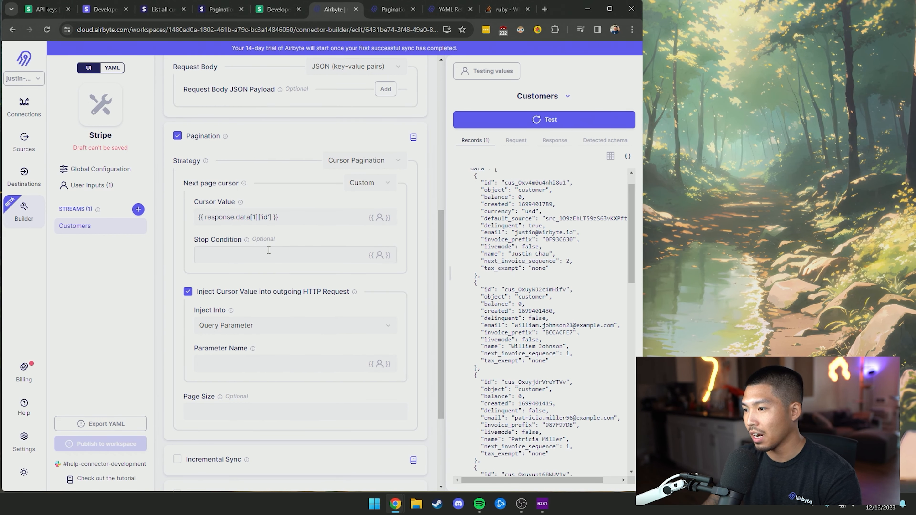
pyautogui.click(274, 255)
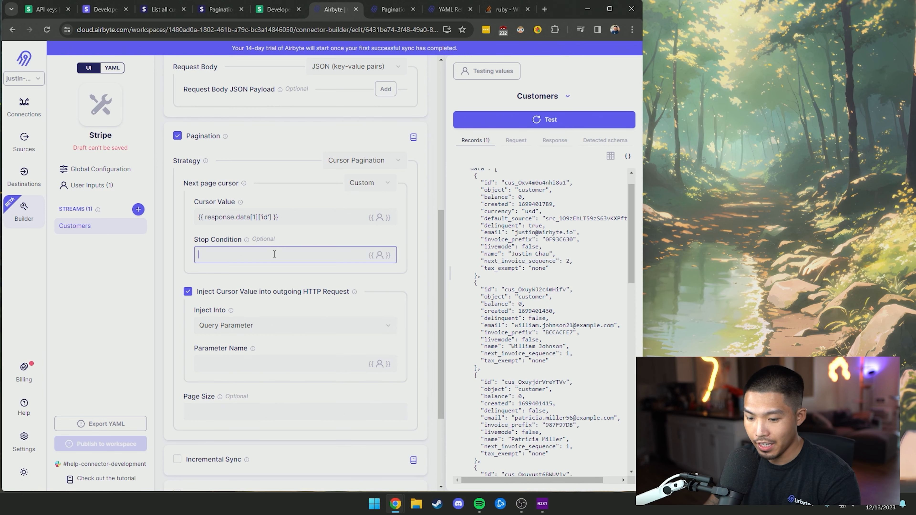
pyautogui.write('{{}}')
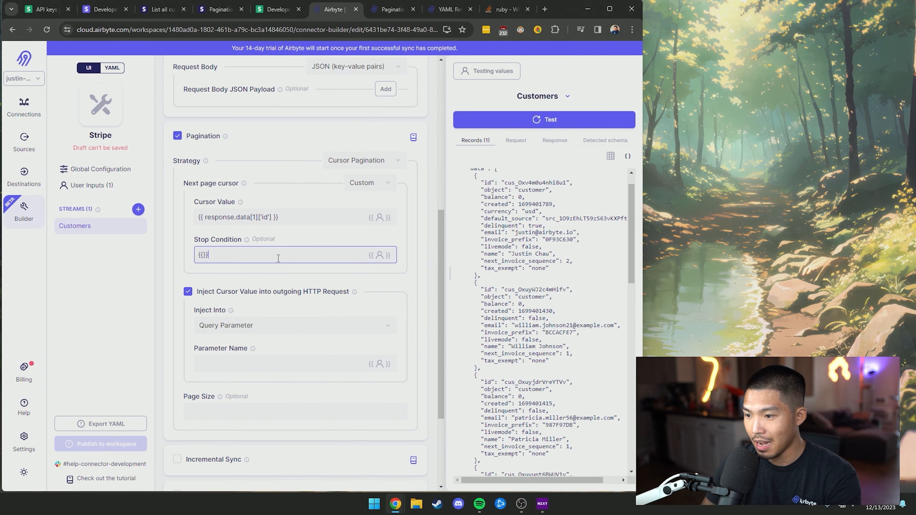
pyautogui.press('Left')
pyautogui.press('Left')
pyautogui.press('Left')
pyautogui.scroll(-5, 532, 276)
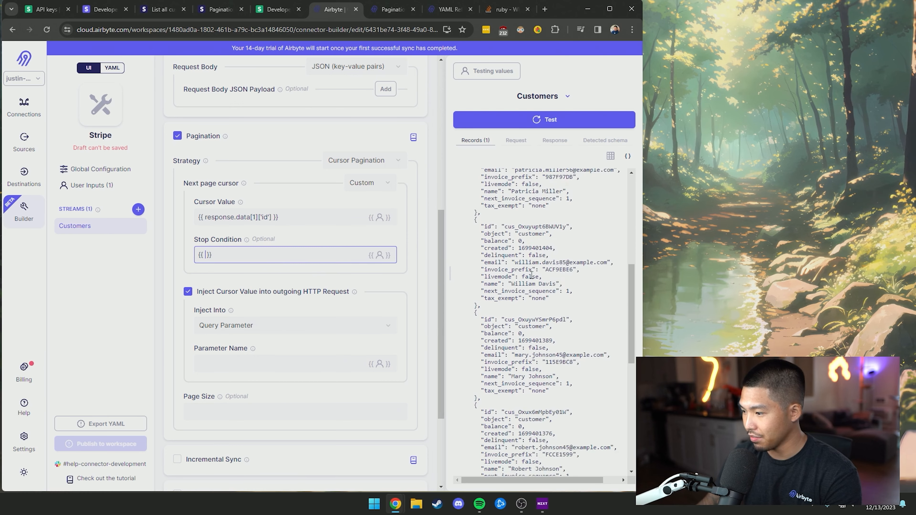
pyautogui.scroll(-5, 531, 275)
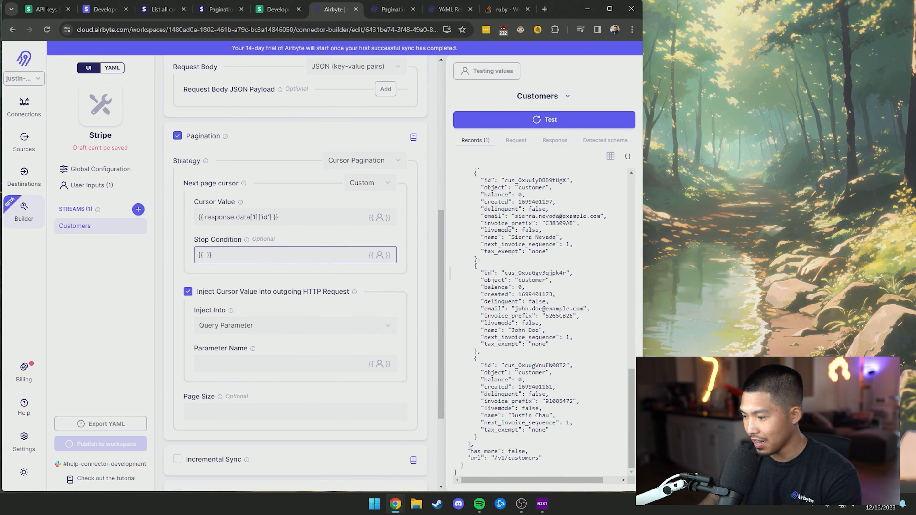
pyautogui.write('response.da')
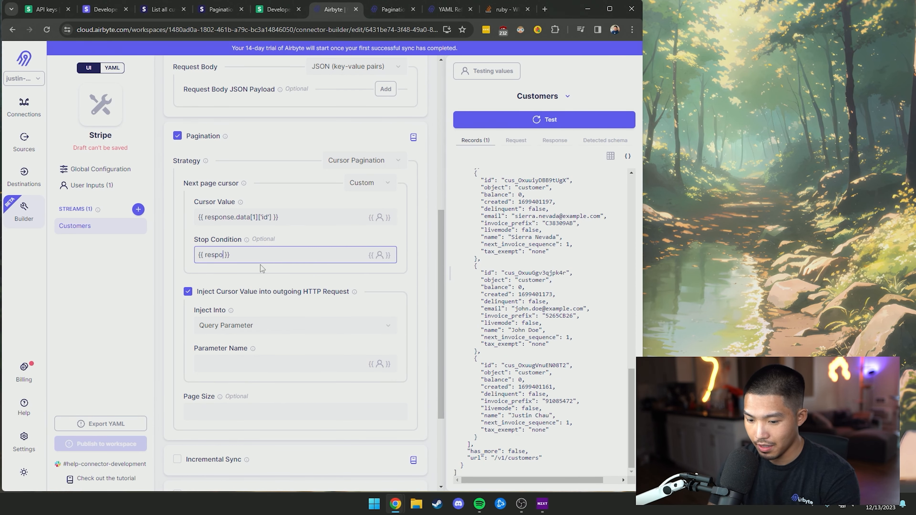
pyautogui.write('ta.has')
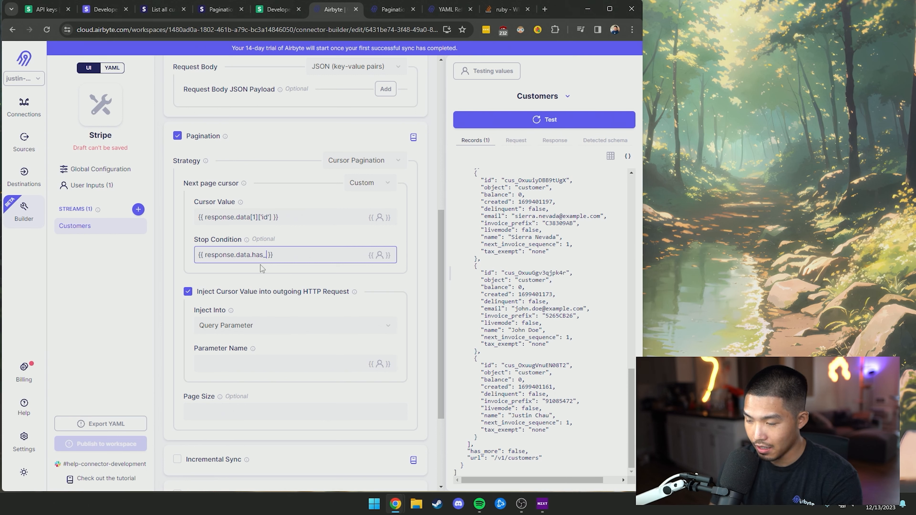
pyautogui.write('_more is false')
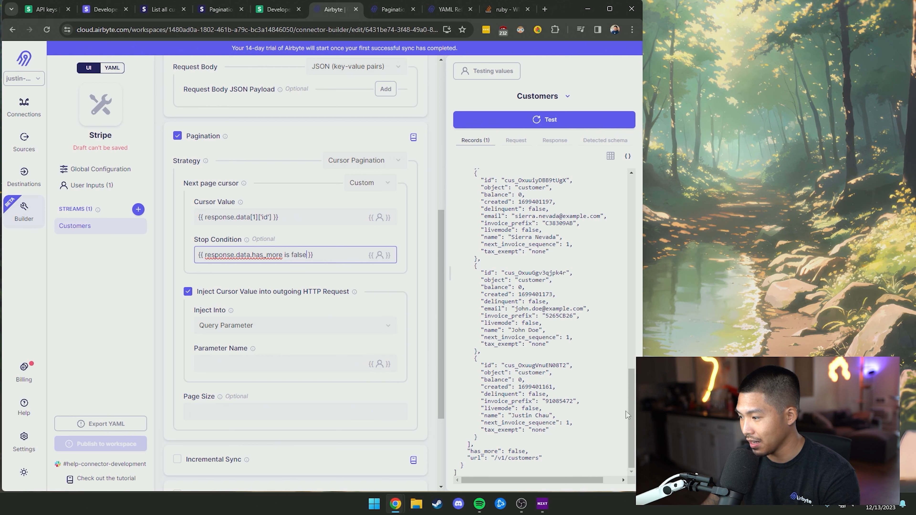
pyautogui.moveTo(468, 451); pyautogui.dragTo(548, 460)
pyautogui.click(549, 460)
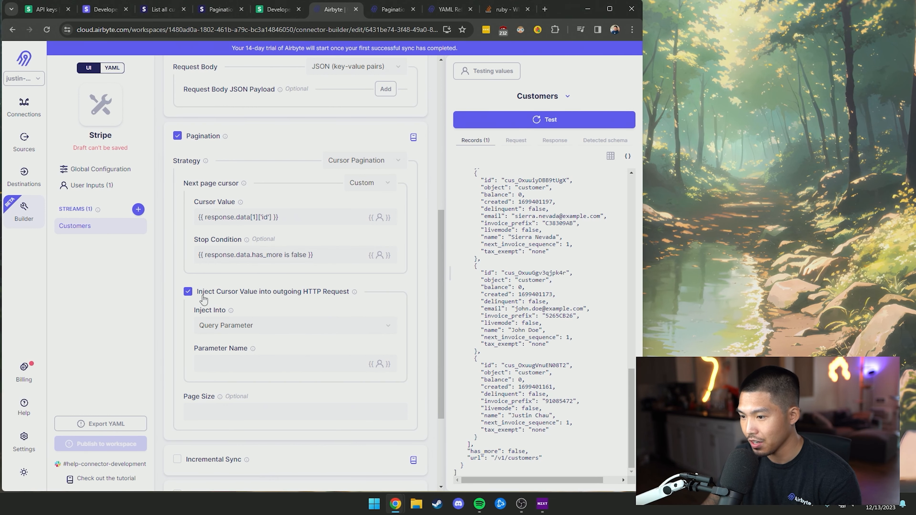
# Inject the cursor as the query parameter starting_after
pyautogui.click(246, 332)
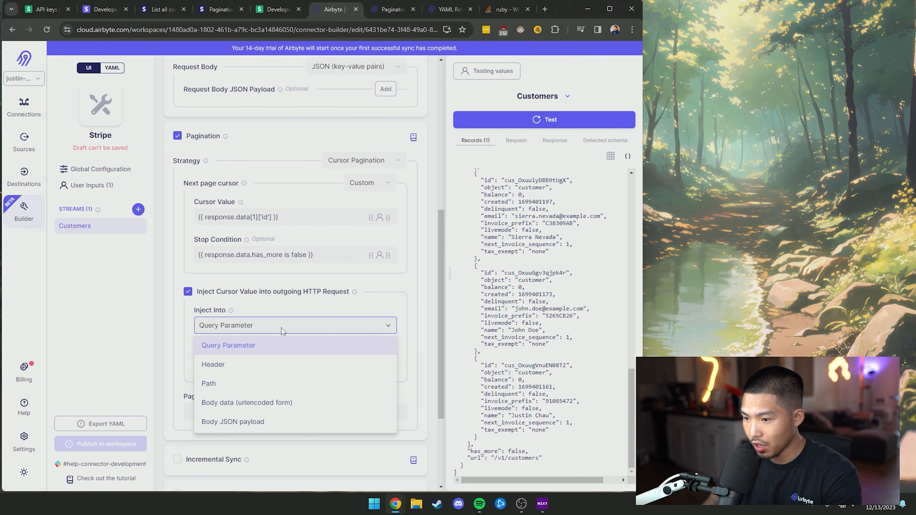
pyautogui.click(272, 326)
pyautogui.click(255, 364)
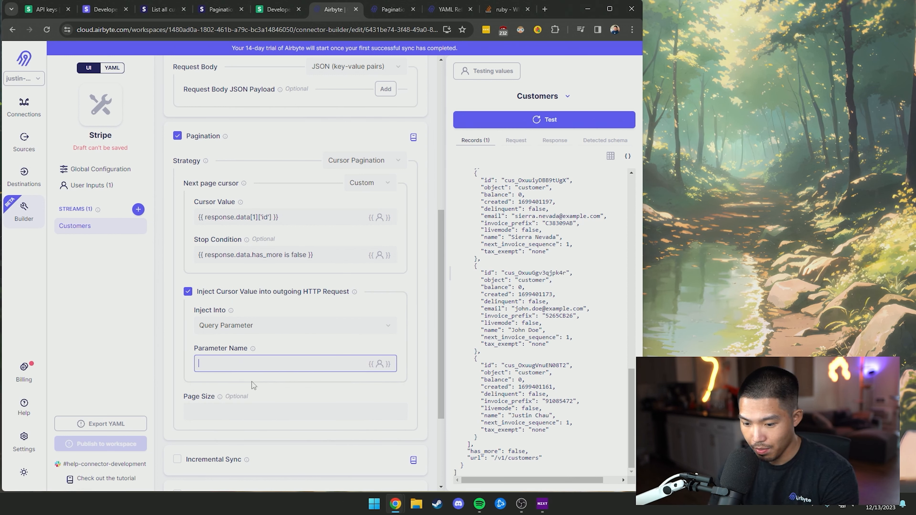
pyautogui.write('starti')
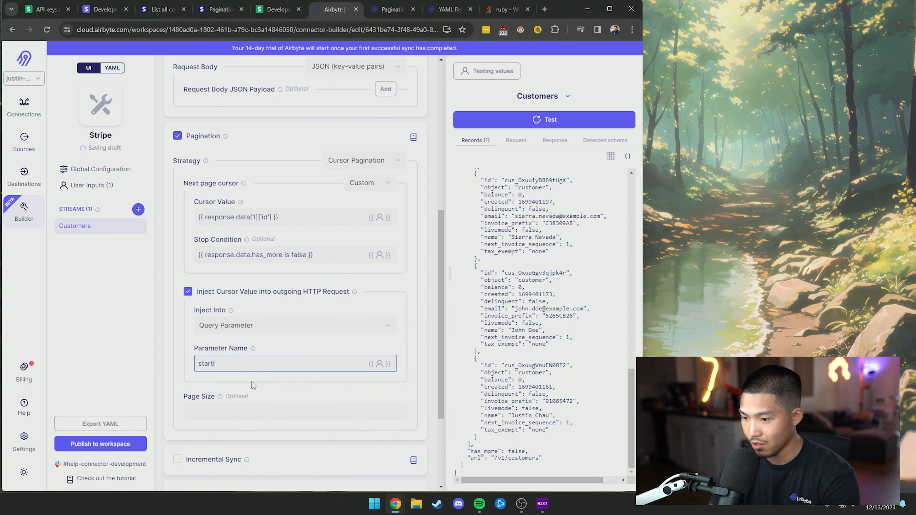
pyautogui.write('ng_after')
pyautogui.scroll(-3, 252, 382)
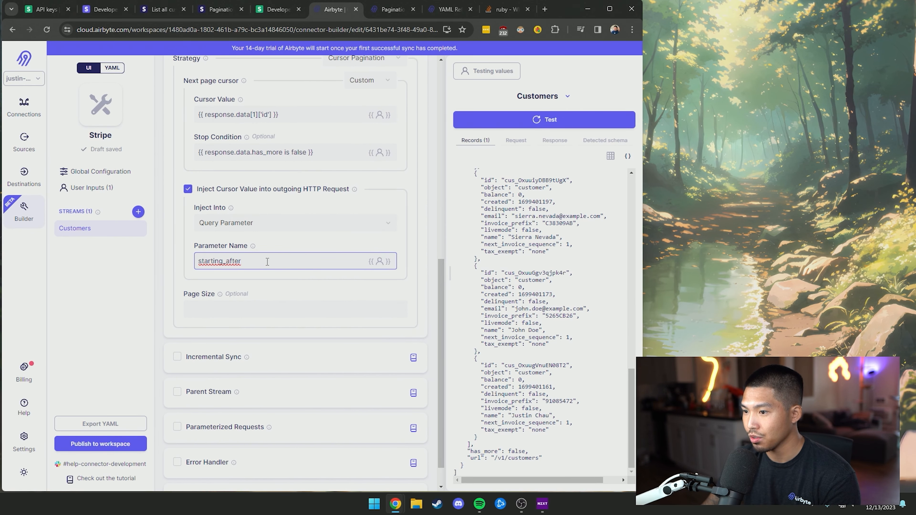
# Set the page size to 2, sent as the query parameter limit
pyautogui.click(289, 309)
pyautogui.scroll(1, 293, 342)
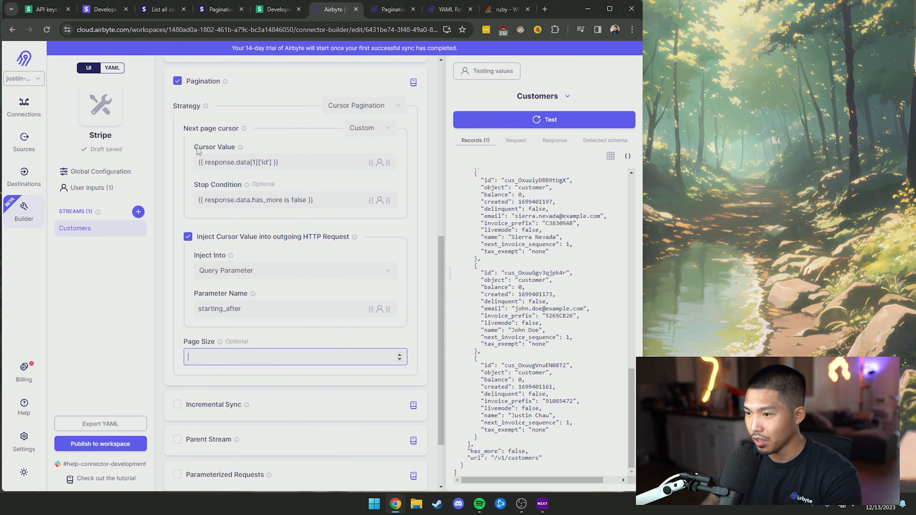
pyautogui.scroll(-2, 216, 253)
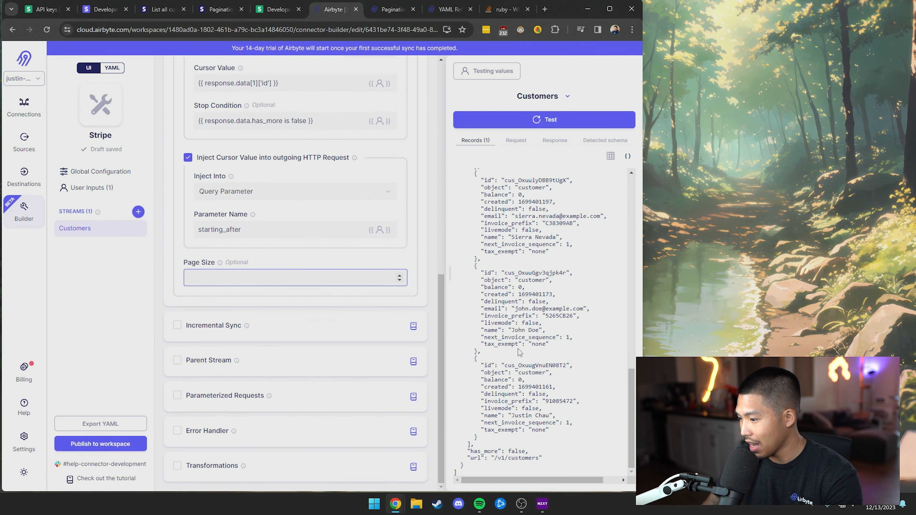
pyautogui.write('2')
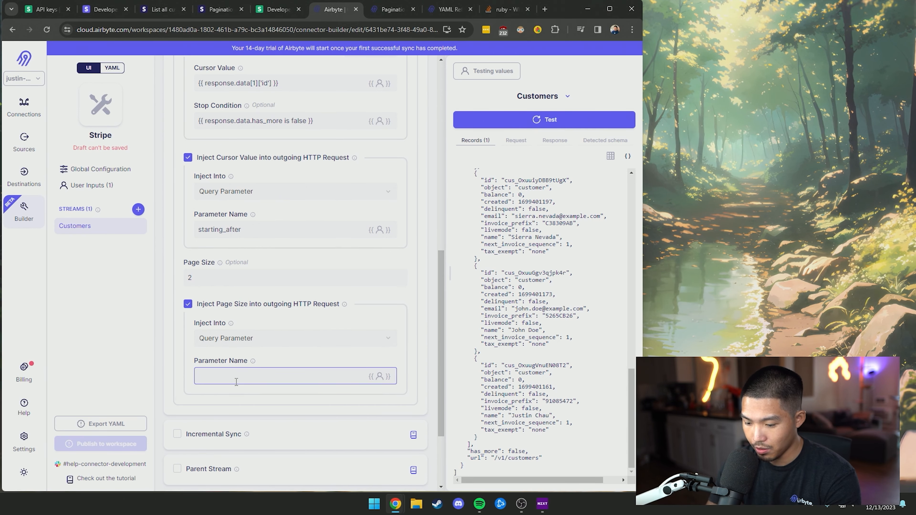
pyautogui.write('limit')
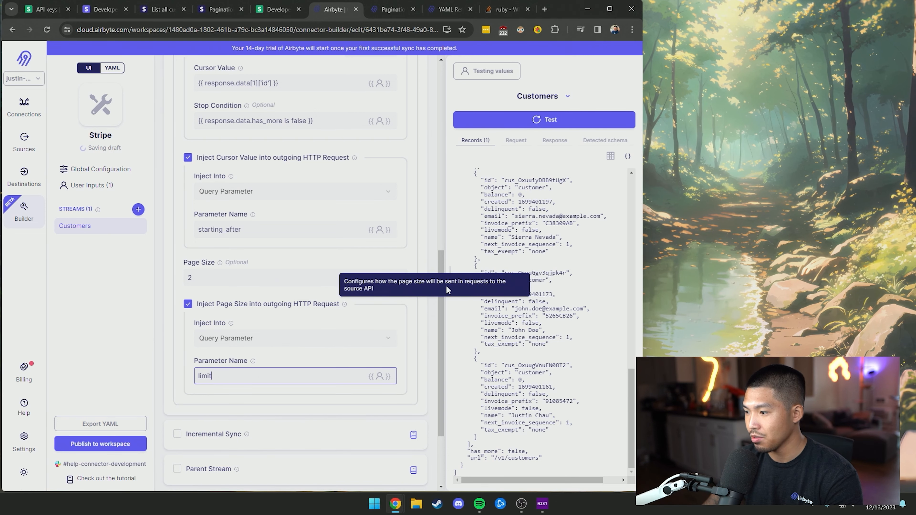
pyautogui.click(438, 269)
pyautogui.moveTo(437, 268); pyautogui.dragTo(444, 218)
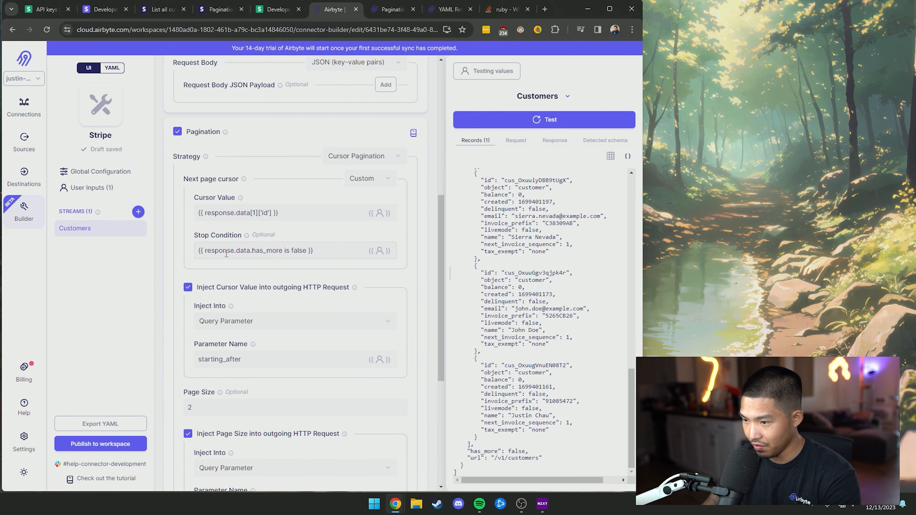
pyautogui.scroll(-1, 425, 246)
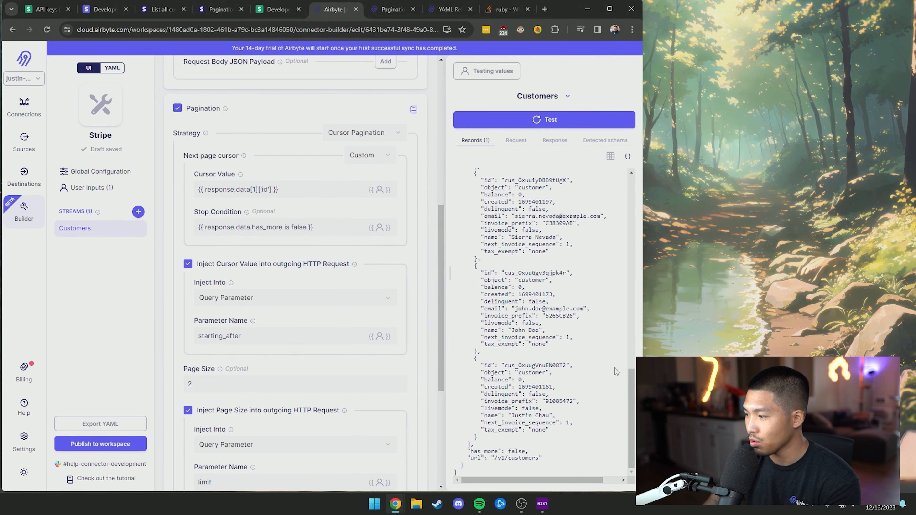
pyautogui.moveTo(634, 394); pyautogui.dragTo(636, 206)
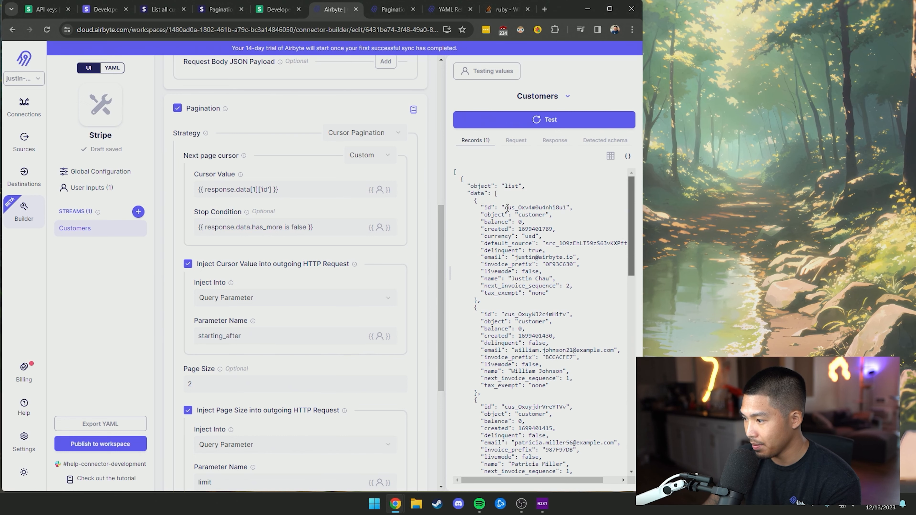
pyautogui.moveTo(506, 314); pyautogui.dragTo(572, 389)
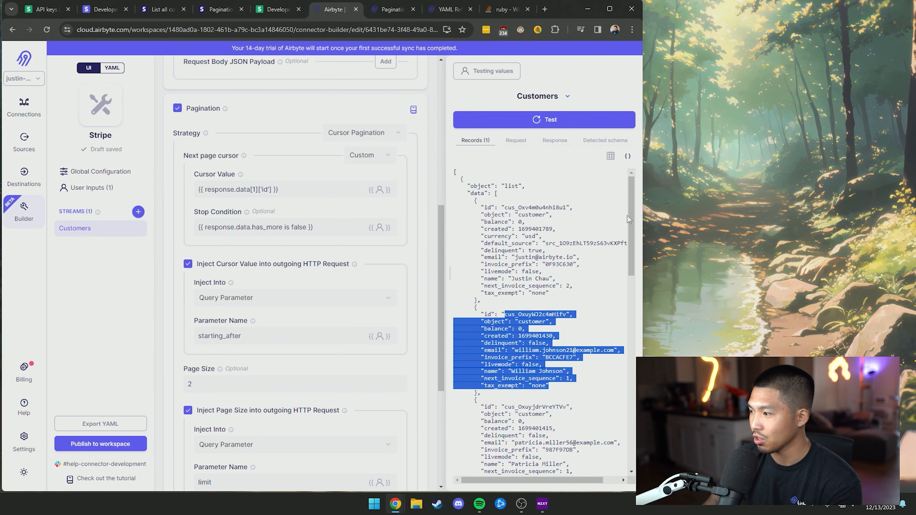
pyautogui.moveTo(628, 218); pyautogui.dragTo(632, 424)
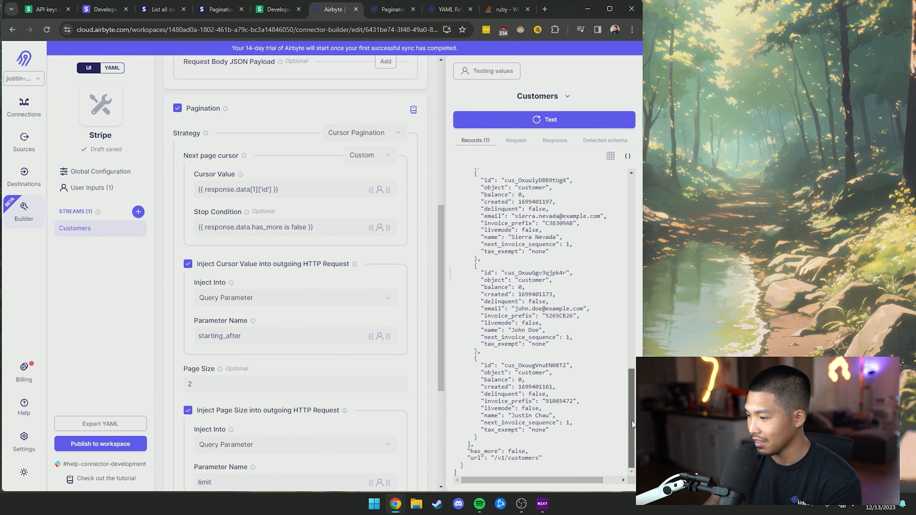
pyautogui.moveTo(467, 451); pyautogui.dragTo(525, 452)
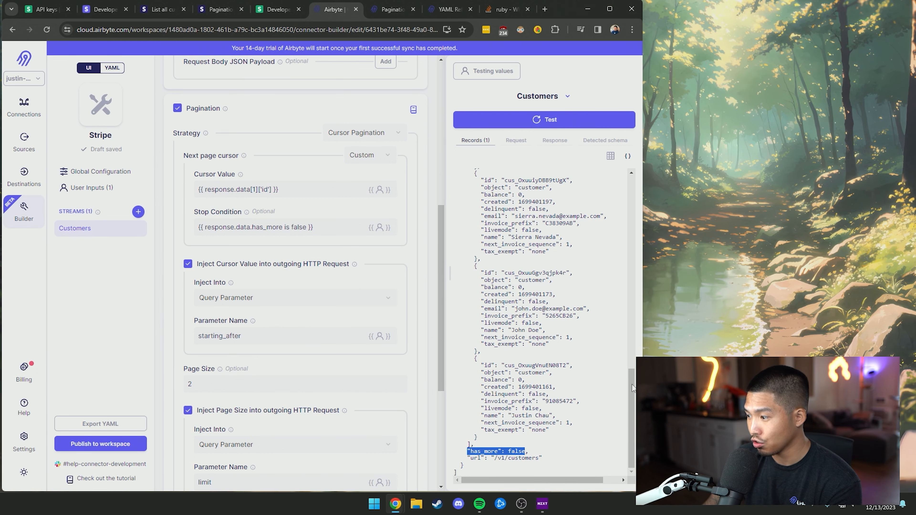
pyautogui.moveTo(440, 277); pyautogui.dragTo(444, 333)
pyautogui.scroll(2, 243, 211)
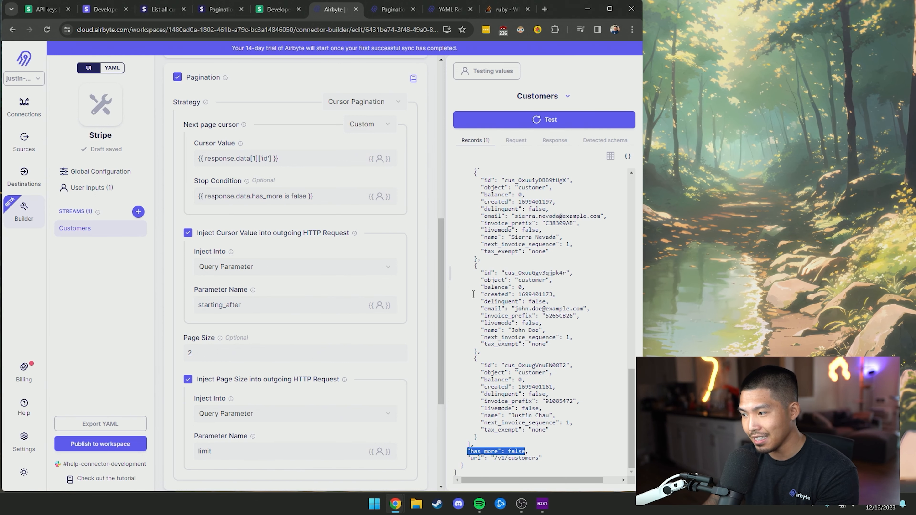
pyautogui.scroll(-4, 249, 306)
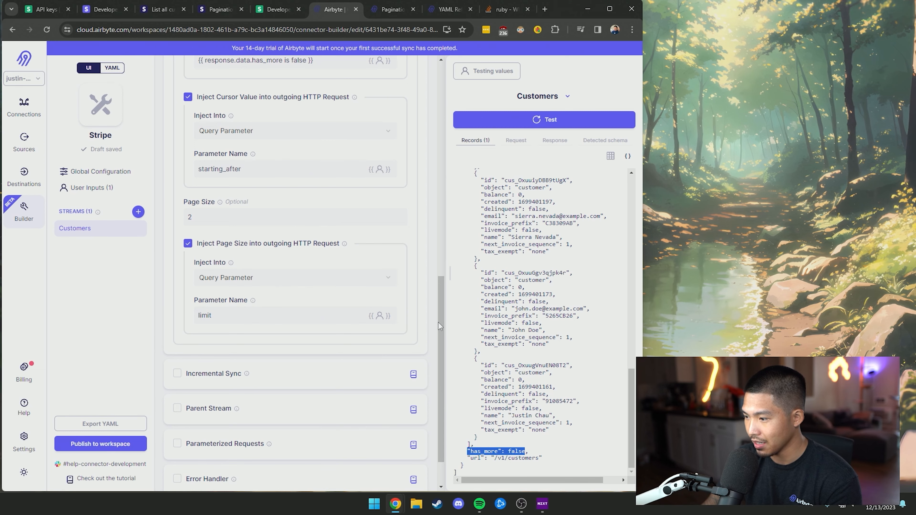
pyautogui.moveTo(440, 323); pyautogui.dragTo(440, 166)
# Rerun the Customers test and inspect page 1's request with limit 2, its response and records
pyautogui.click(518, 124)
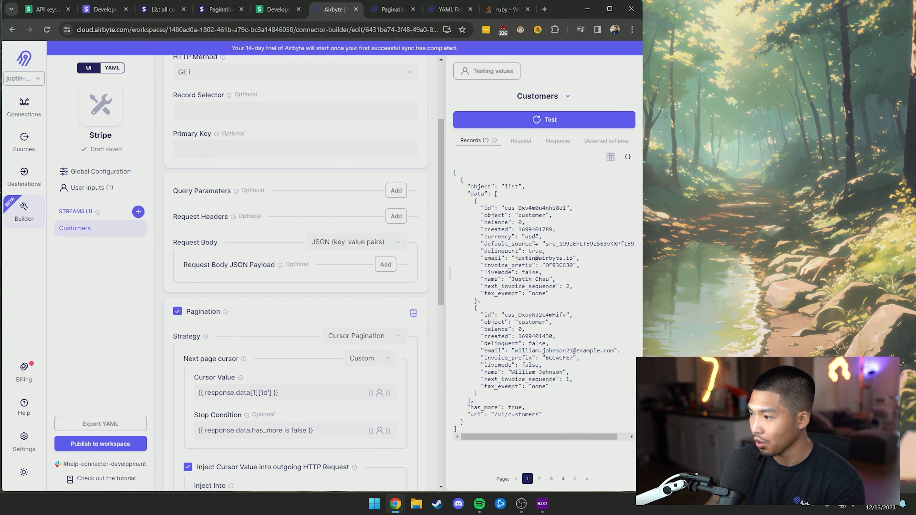
pyautogui.click(521, 141)
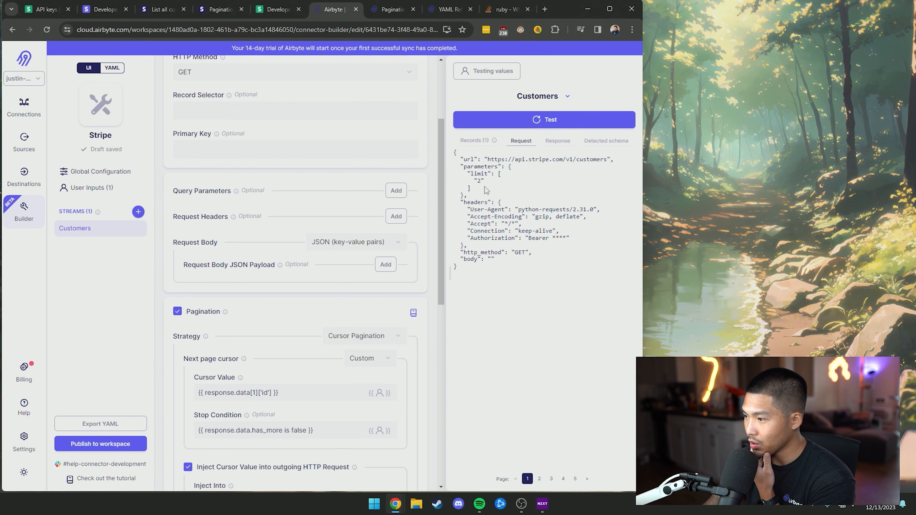
pyautogui.moveTo(485, 188); pyautogui.dragTo(465, 166)
pyautogui.click(557, 141)
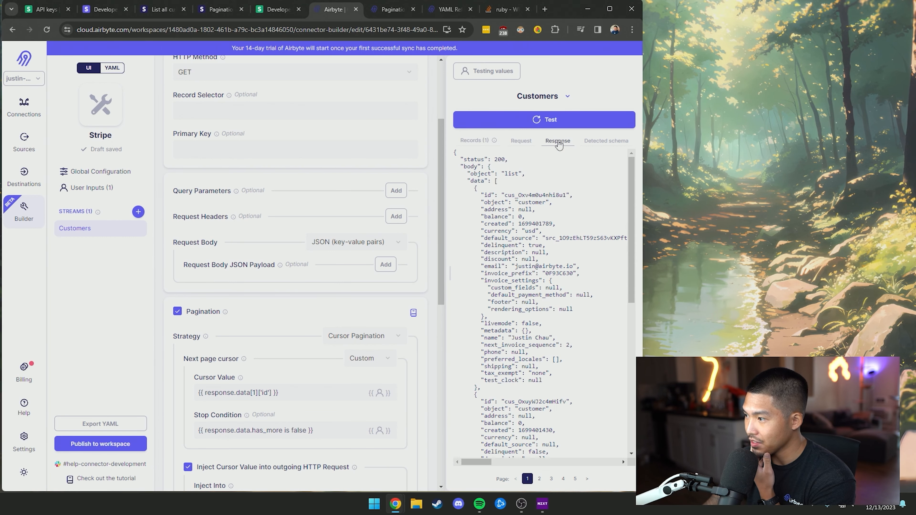
pyautogui.click(490, 141)
pyautogui.moveTo(528, 396); pyautogui.dragTo(485, 179)
pyautogui.click(542, 291)
# Check page 2's two customers and the starting_after cursor in its request
pyautogui.click(539, 479)
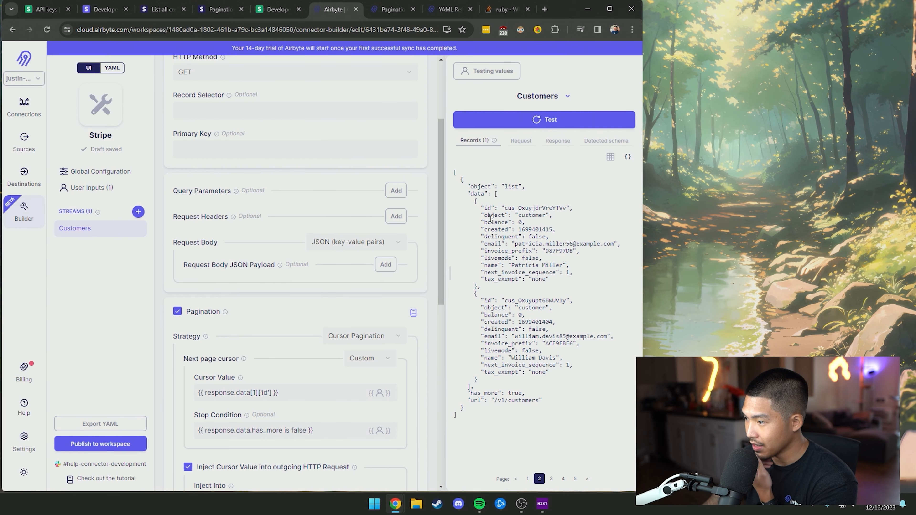
pyautogui.moveTo(514, 244); pyautogui.dragTo(562, 256)
pyautogui.moveTo(495, 336); pyautogui.dragTo(582, 346)
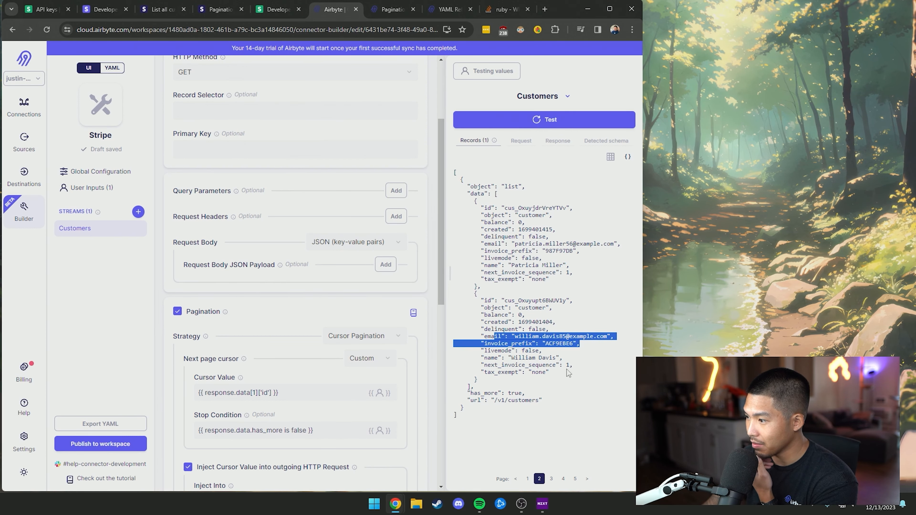
pyautogui.click(566, 369)
pyautogui.click(552, 141)
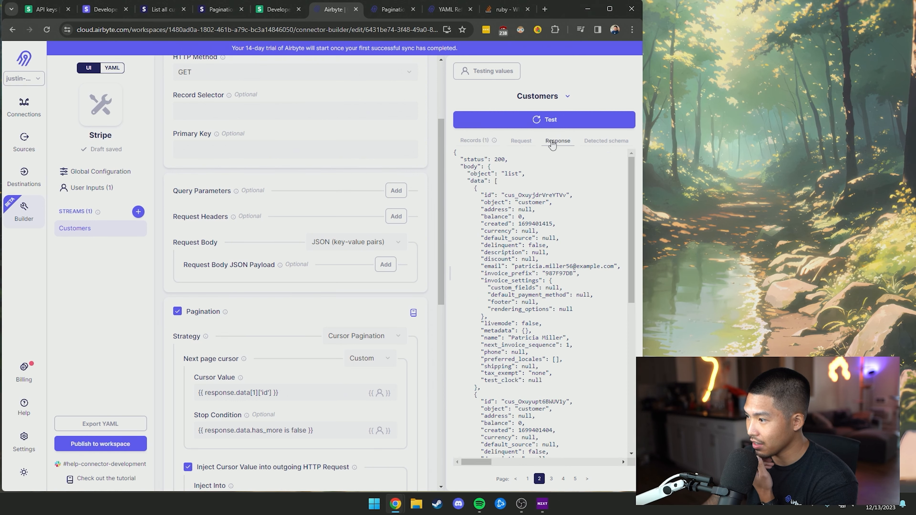
pyautogui.click(520, 141)
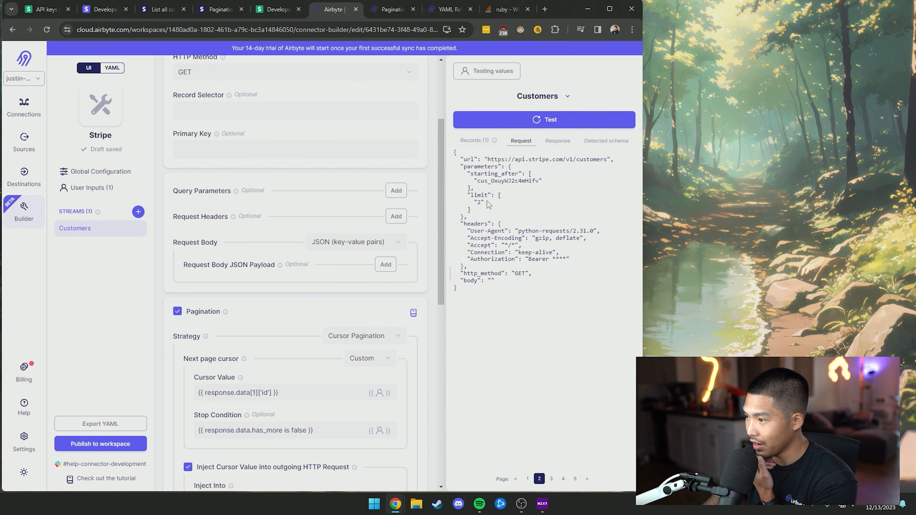
pyautogui.moveTo(468, 173); pyautogui.dragTo(539, 182)
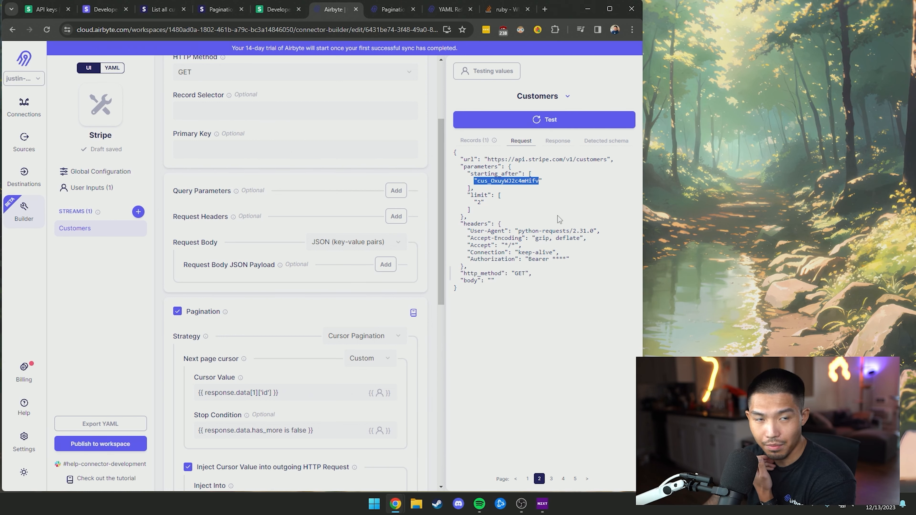
# Review the starting_after cursors in the requests for pages 3 to 5, then return to page 1
pyautogui.click(551, 479)
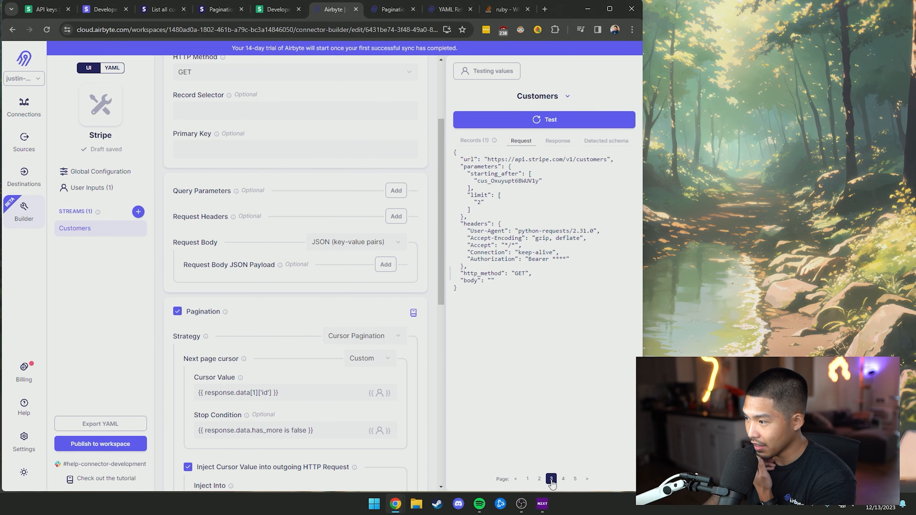
pyautogui.moveTo(478, 181); pyautogui.dragTo(539, 181)
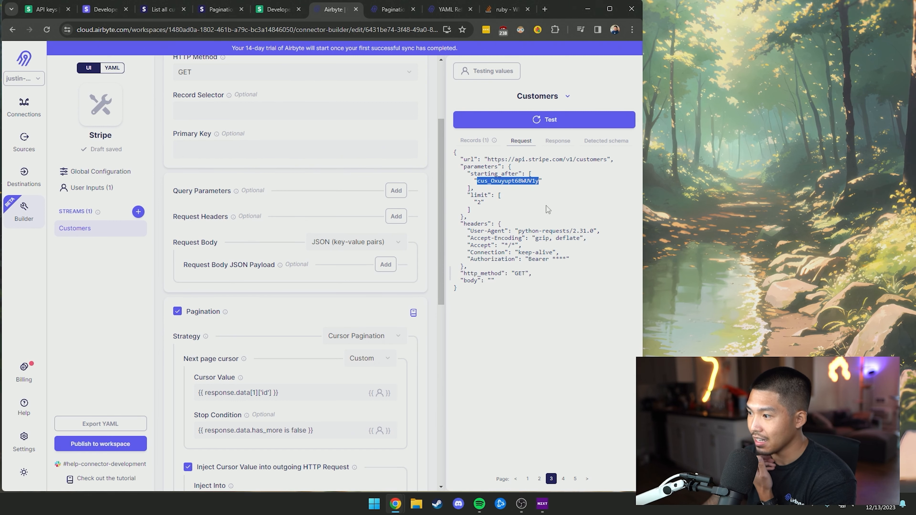
pyautogui.click(563, 479)
pyautogui.click(575, 478)
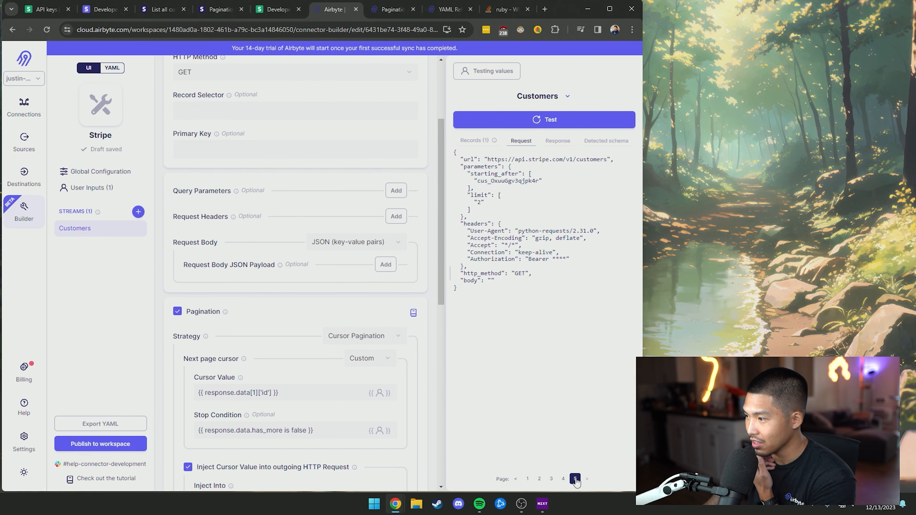
pyautogui.click(528, 479)
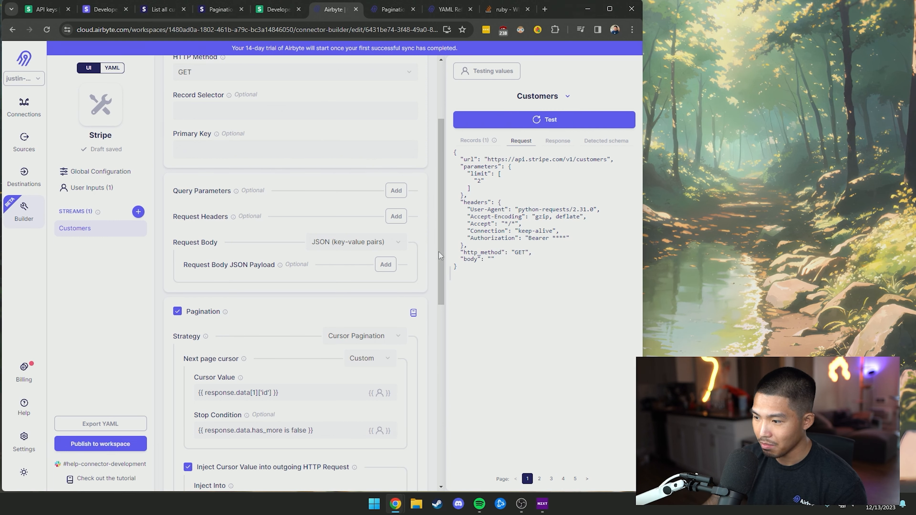
pyautogui.moveTo(438, 251); pyautogui.dragTo(434, 338)
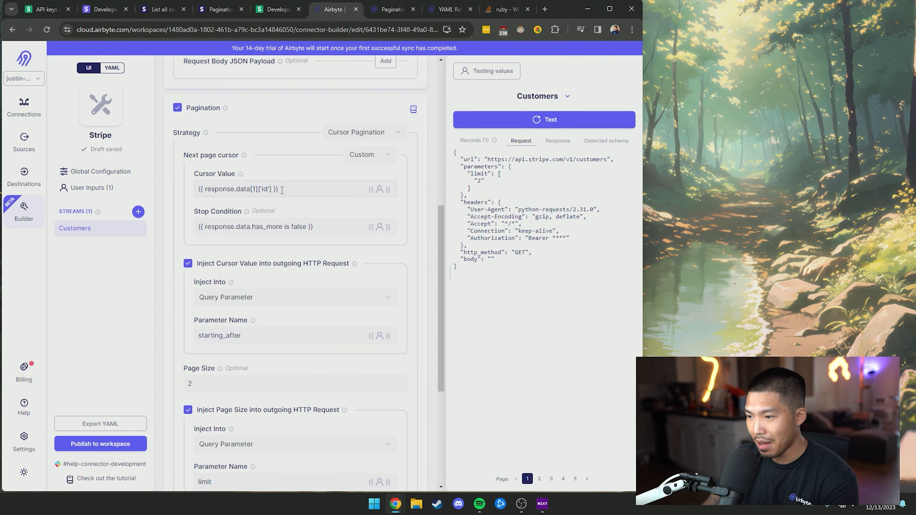
pyautogui.scroll(-1, 297, 215)
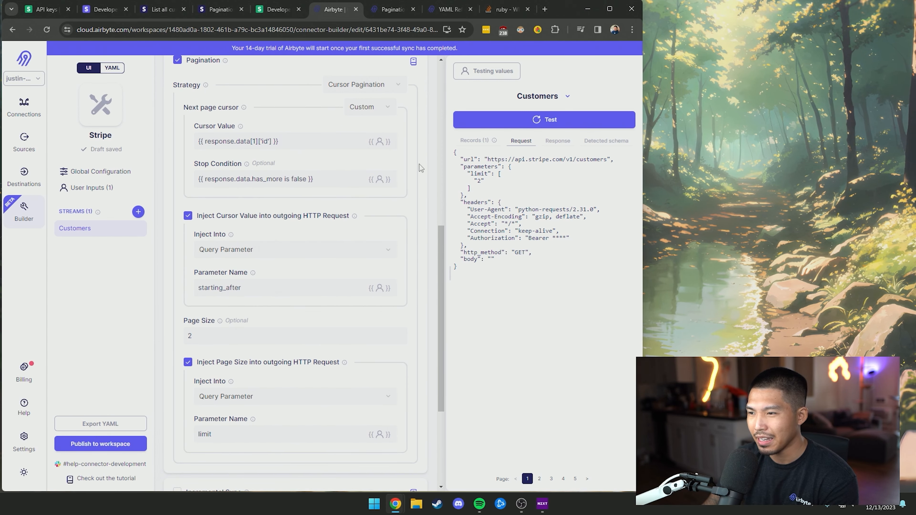
pyautogui.scroll(-4, 433, 251)
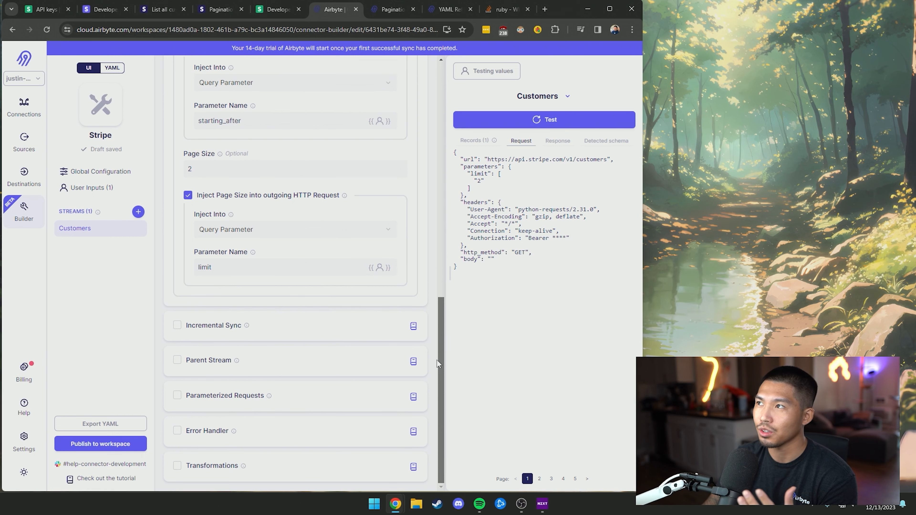
pyautogui.moveTo(439, 330); pyautogui.dragTo(449, 150)
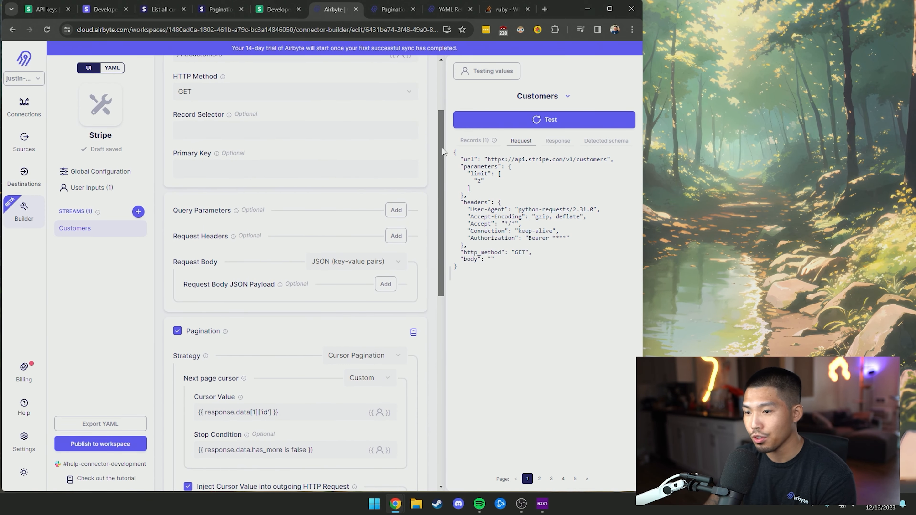
pyautogui.moveTo(440, 150); pyautogui.dragTo(446, 101)
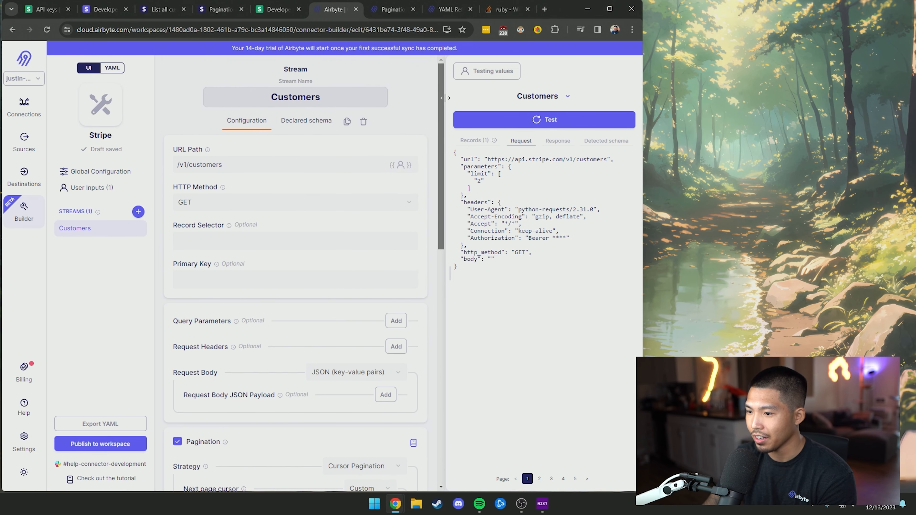